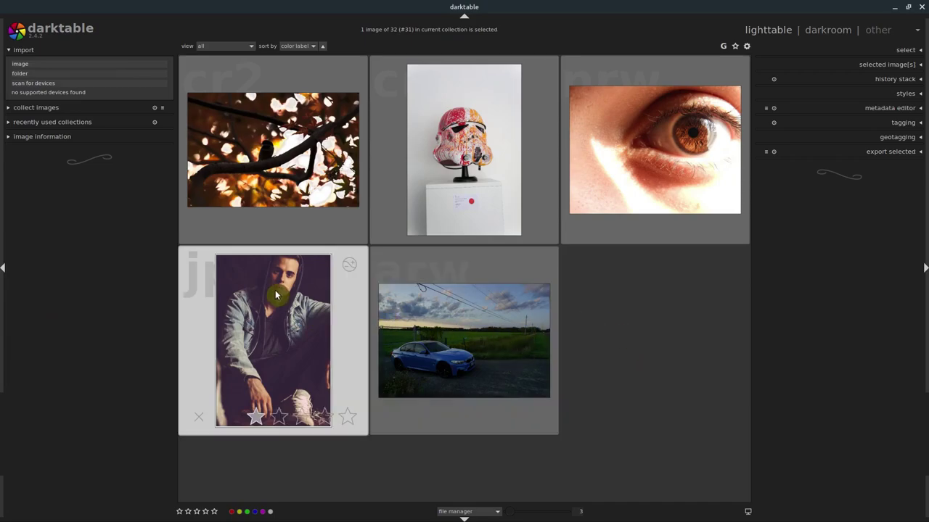
- Glance at the autumn forest photo reverted to its original, then open the steam-train photo
{"action": "double_click", "coordinate": [296, 310]}
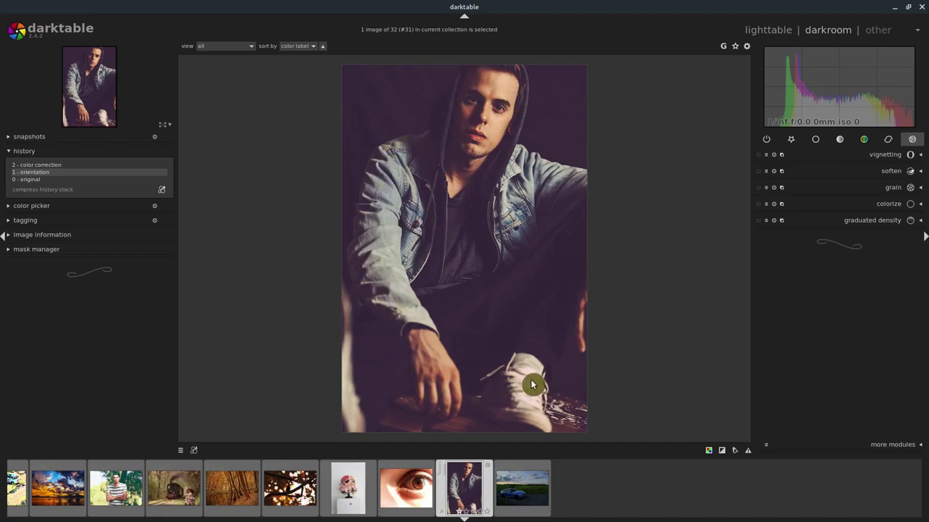
{"action": "left_click", "coordinate": [232, 487]}
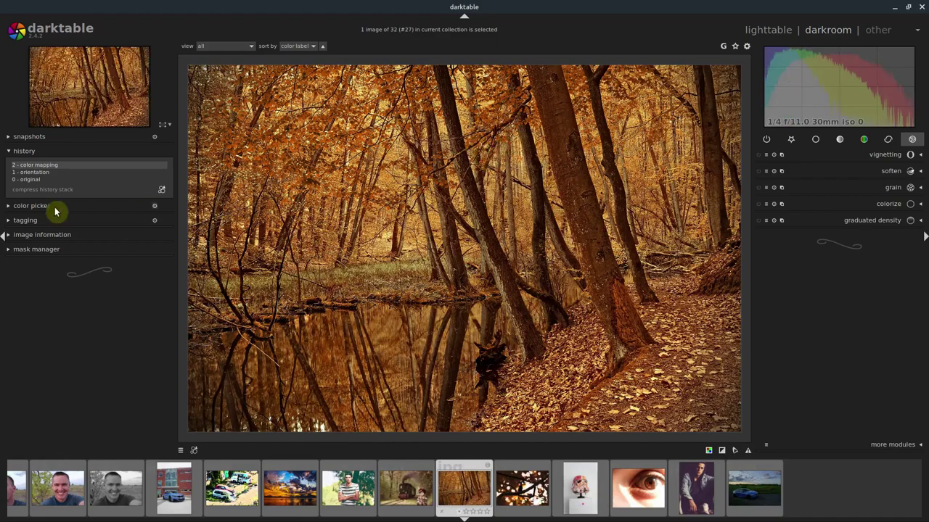
{"action": "left_click", "coordinate": [29, 181]}
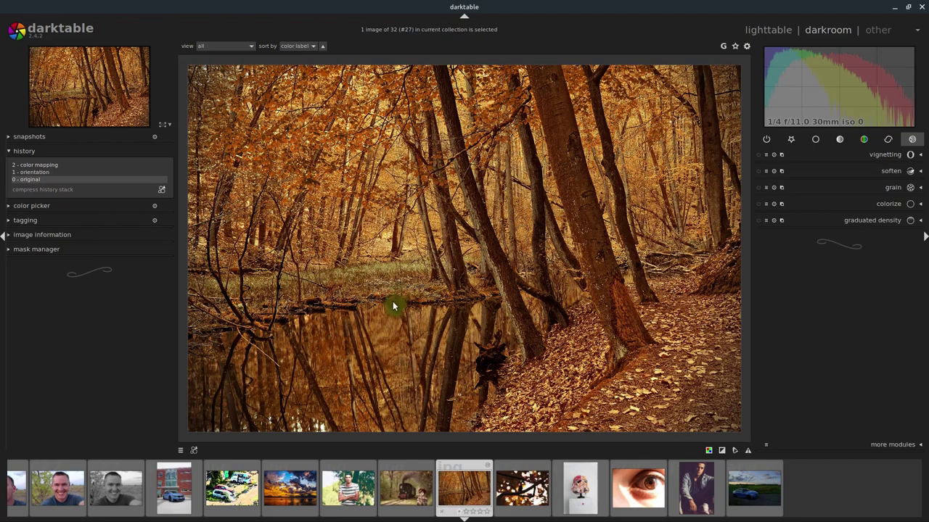
{"action": "left_click", "coordinate": [406, 487]}
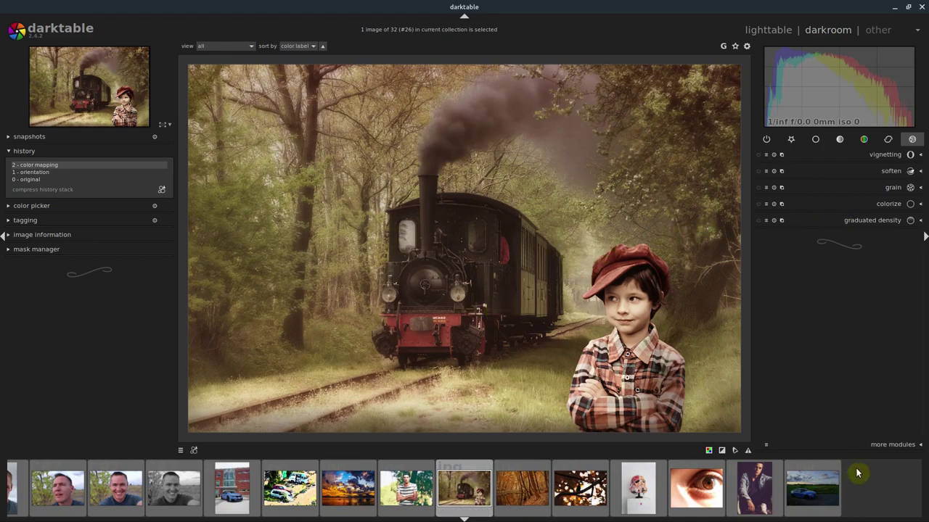
- Add color mapping from the more-modules list, expand it to show its clusters, and close the list
{"action": "left_click", "coordinate": [897, 445]}
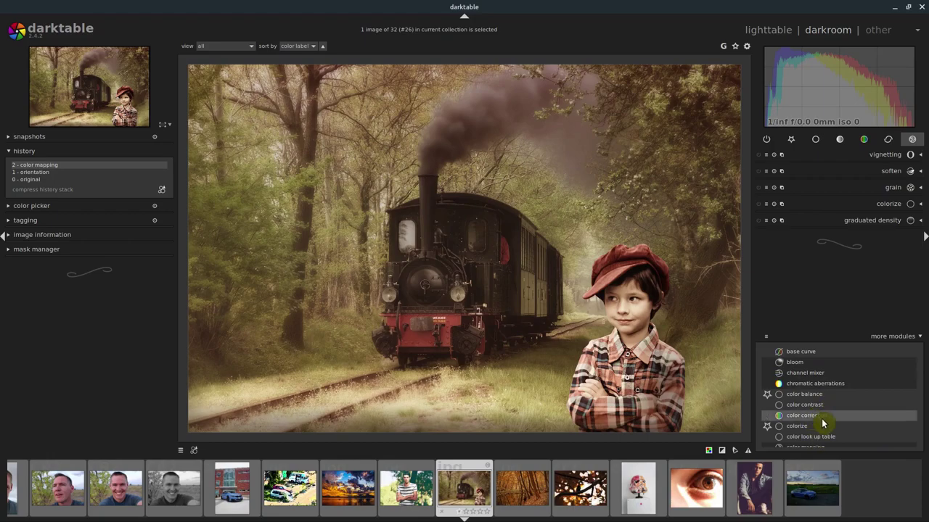
{"action": "scroll", "coordinate": [820, 424], "scroll_direction": "down", "scroll_amount": 1}
{"action": "left_click", "coordinate": [802, 441]}
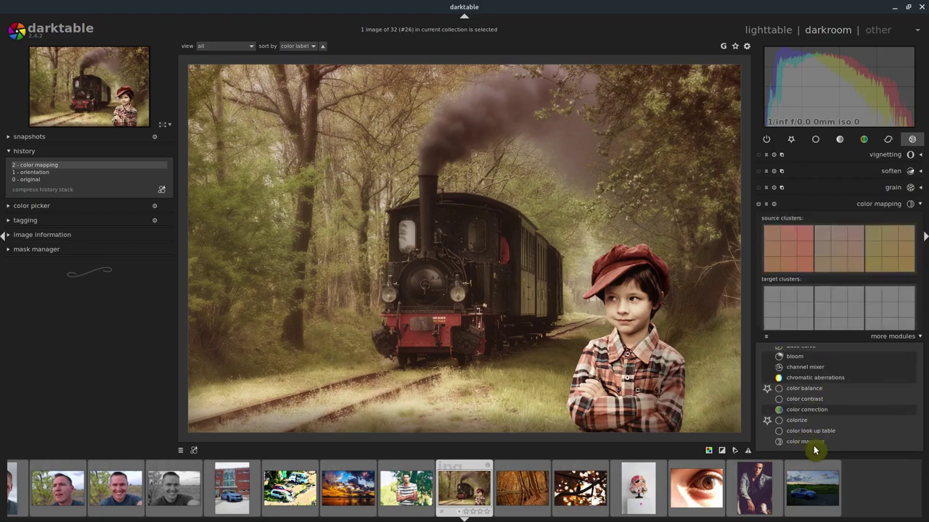
{"action": "left_click", "coordinate": [811, 444]}
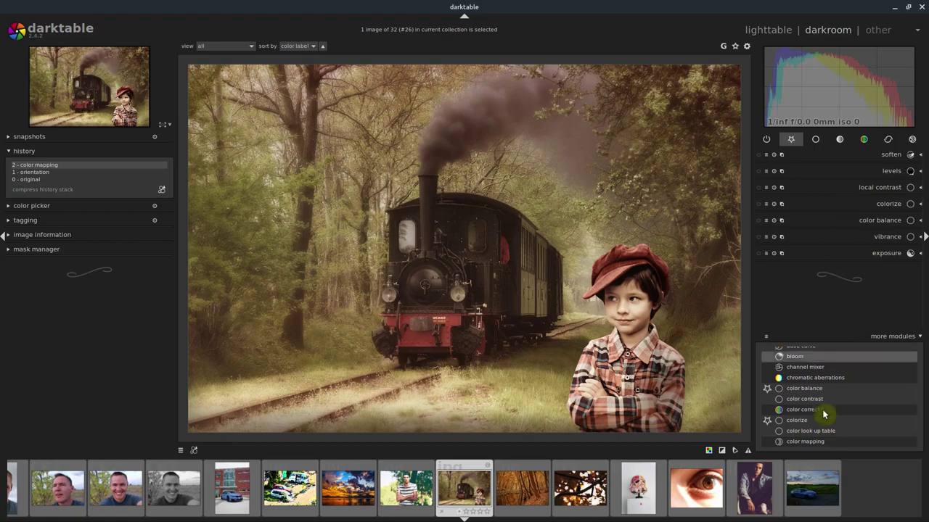
{"action": "left_click", "coordinate": [807, 441]}
{"action": "left_click", "coordinate": [872, 205]}
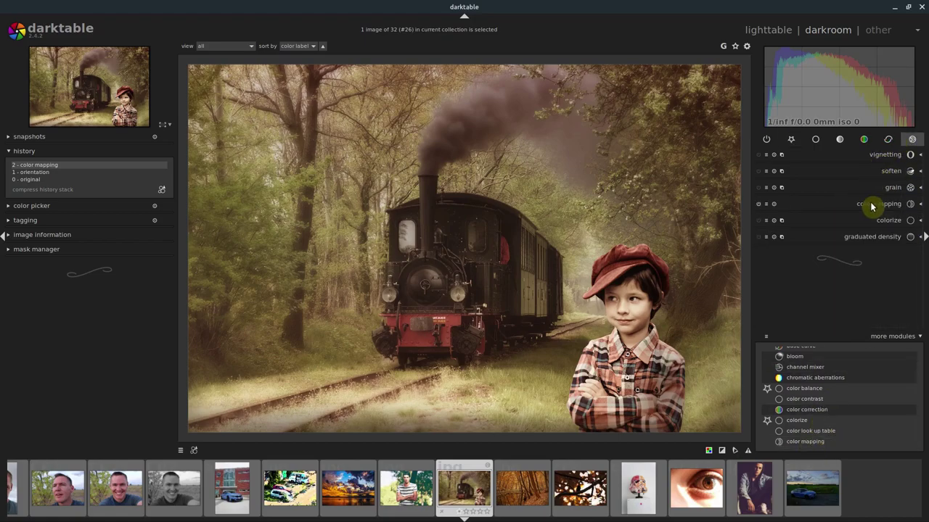
{"action": "left_click", "coordinate": [872, 205]}
{"action": "left_click", "coordinate": [901, 336]}
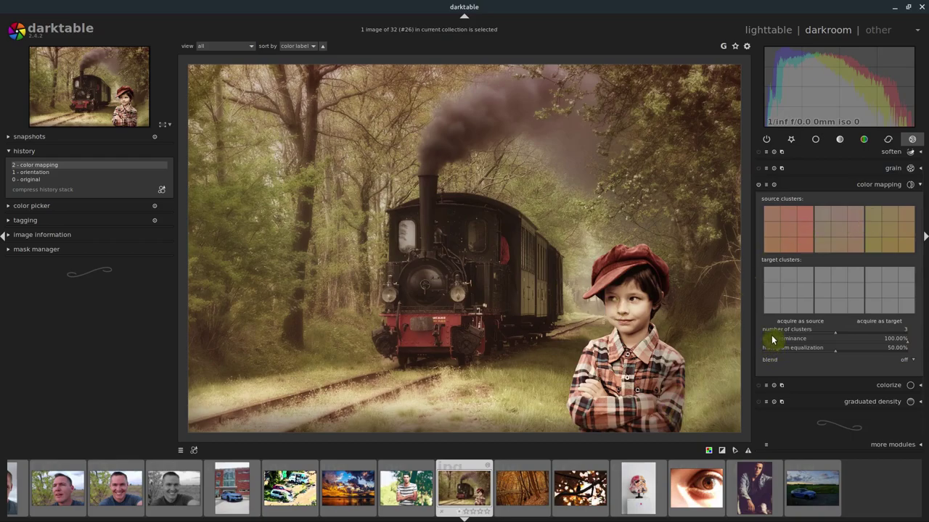
- Revert the abandoned-cars photo to original, acquire its colours as source, then open the helmet photo
{"action": "left_click", "coordinate": [301, 494]}
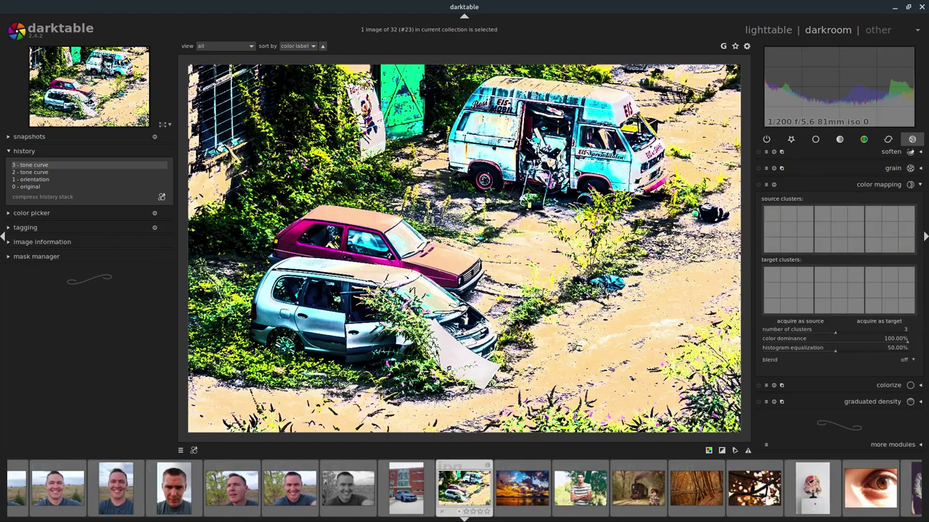
{"action": "left_click", "coordinate": [42, 186]}
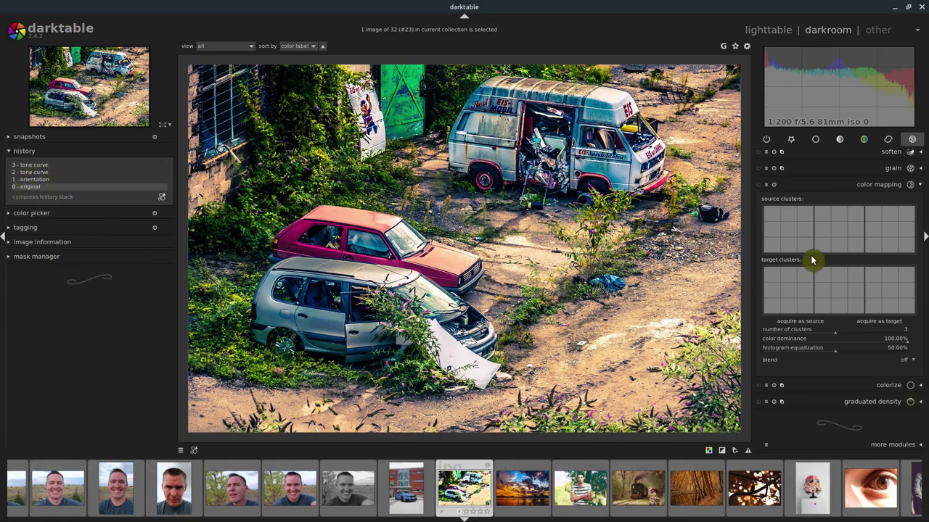
{"action": "left_click", "coordinate": [780, 325]}
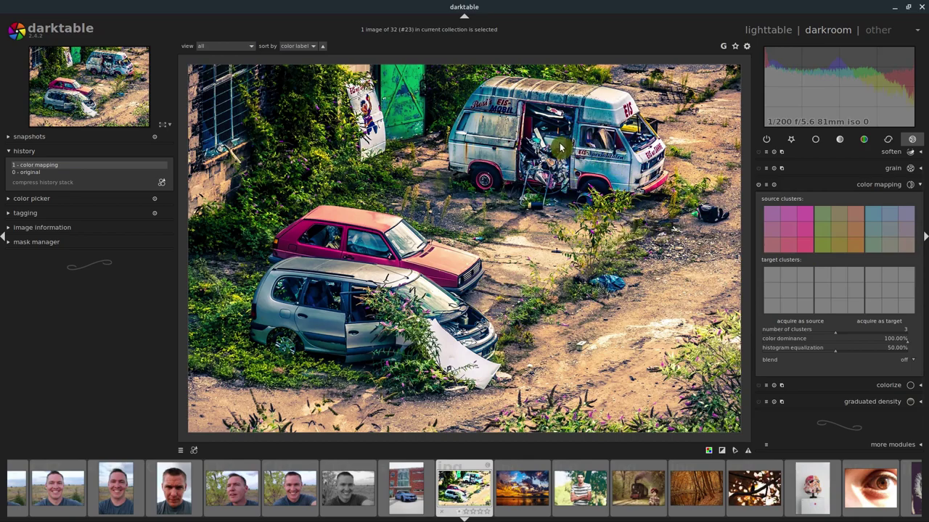
{"action": "left_click", "coordinate": [817, 482]}
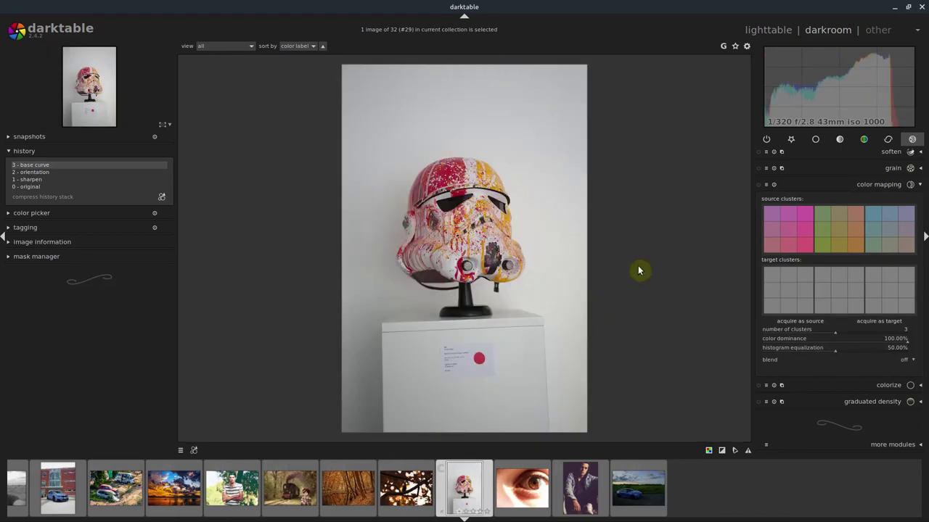
- Acquire the helmet's orange, pink and grey tones as target, then toggle color mapping to compare
{"action": "left_click", "coordinate": [872, 325]}
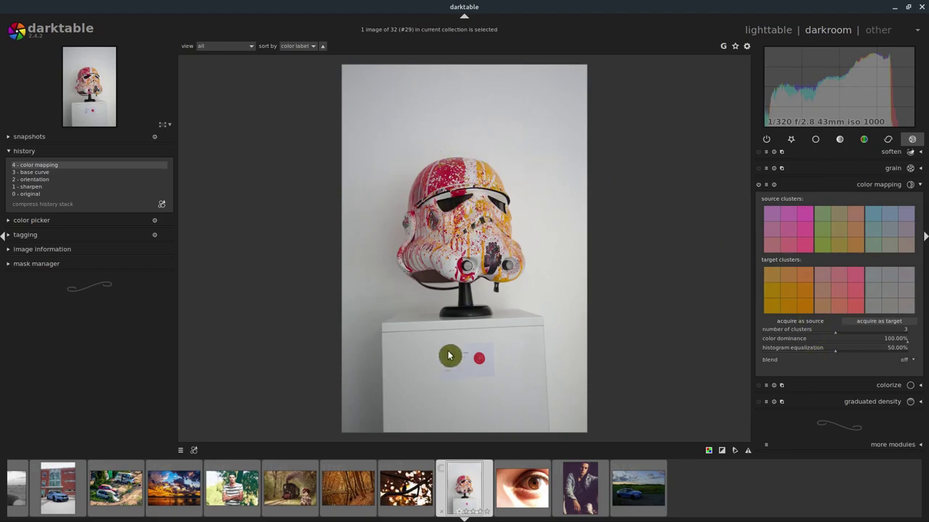
{"action": "left_click", "coordinate": [793, 314]}
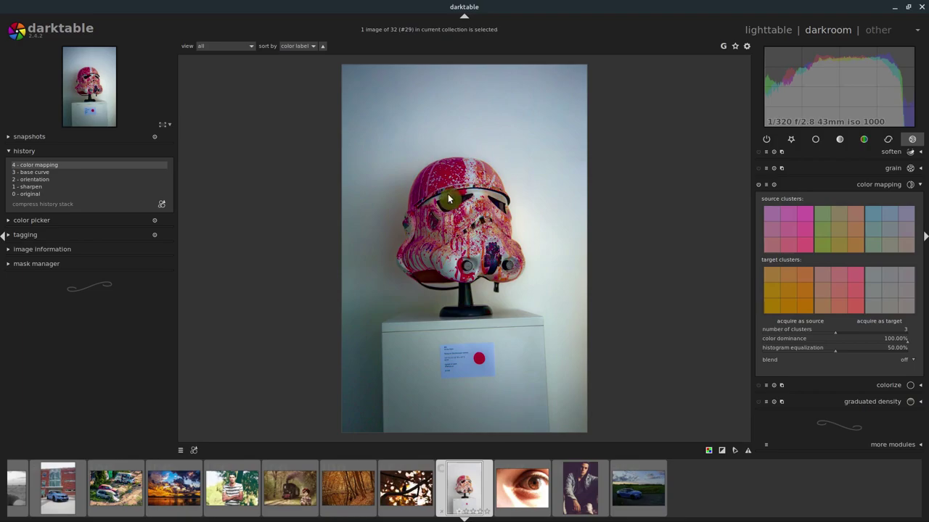
{"action": "left_click", "coordinate": [760, 187]}
{"action": "left_click", "coordinate": [760, 188]}
{"action": "left_click", "coordinate": [759, 187]}
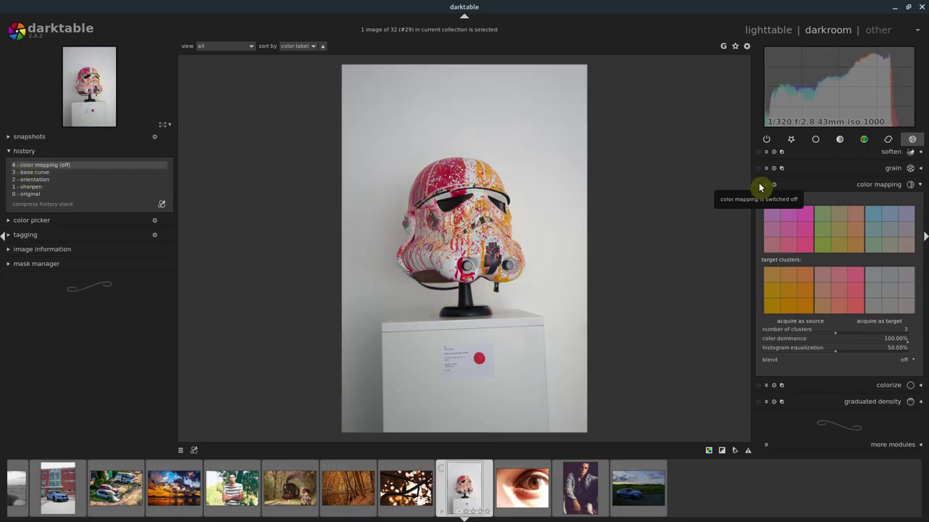
{"action": "left_click", "coordinate": [760, 188]}
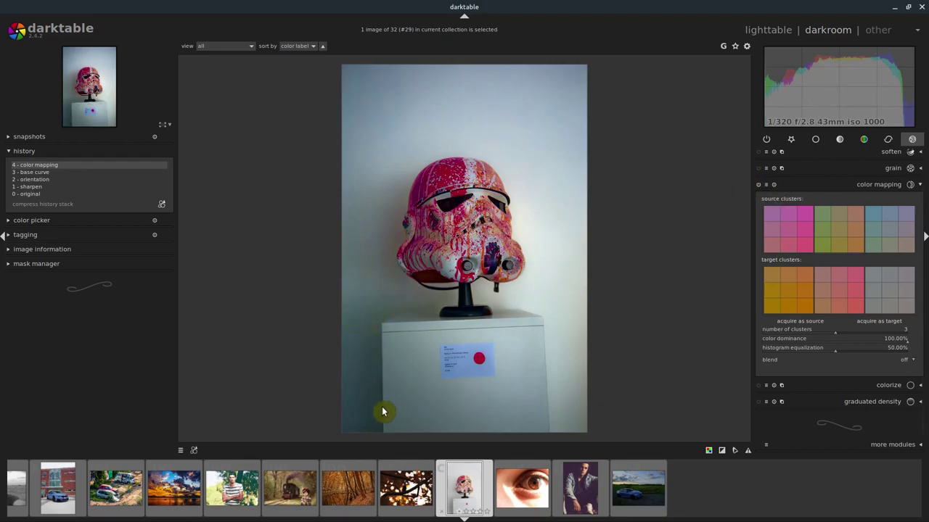
{"action": "left_click", "coordinate": [756, 184]}
{"action": "left_click", "coordinate": [757, 184]}
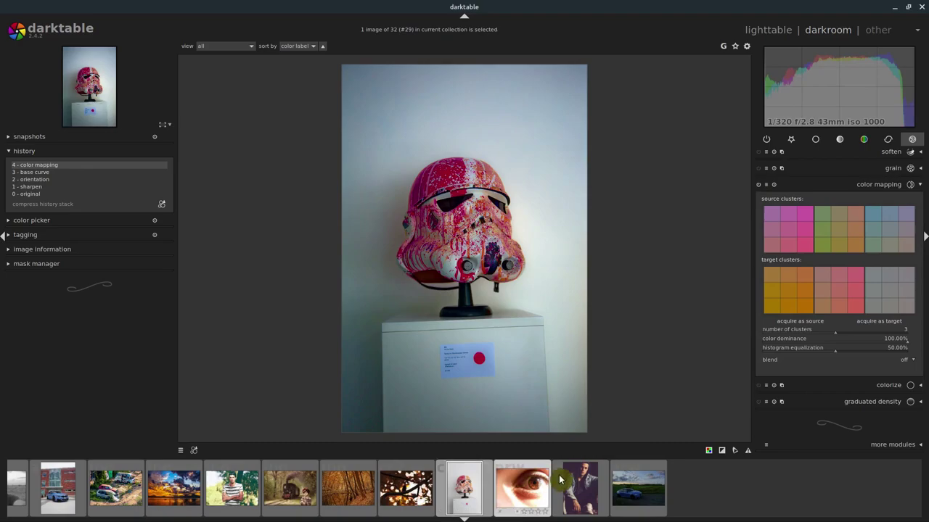
- Acquire the sunset lake photo's yellow, orange, pink and blue tones as color mapping source clusters
{"action": "scroll", "coordinate": [565, 483], "scroll_direction": "up", "scroll_amount": 5}
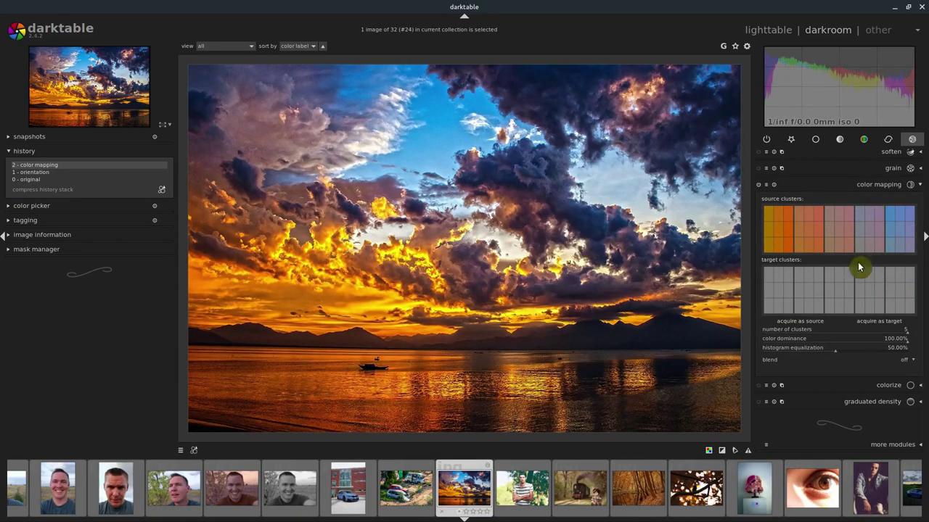
{"action": "scroll", "coordinate": [905, 331], "scroll_direction": "down", "scroll_amount": 1}
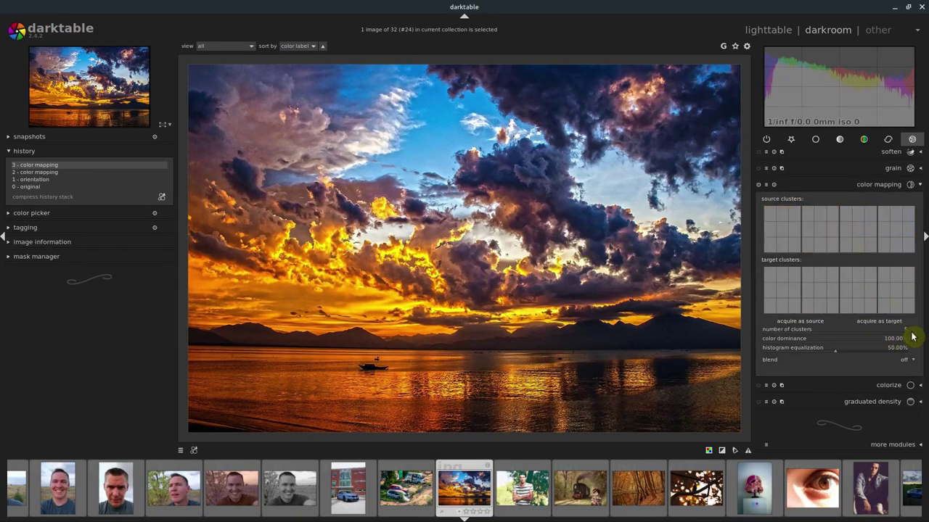
{"action": "scroll", "coordinate": [911, 332], "scroll_direction": "up", "scroll_amount": 1}
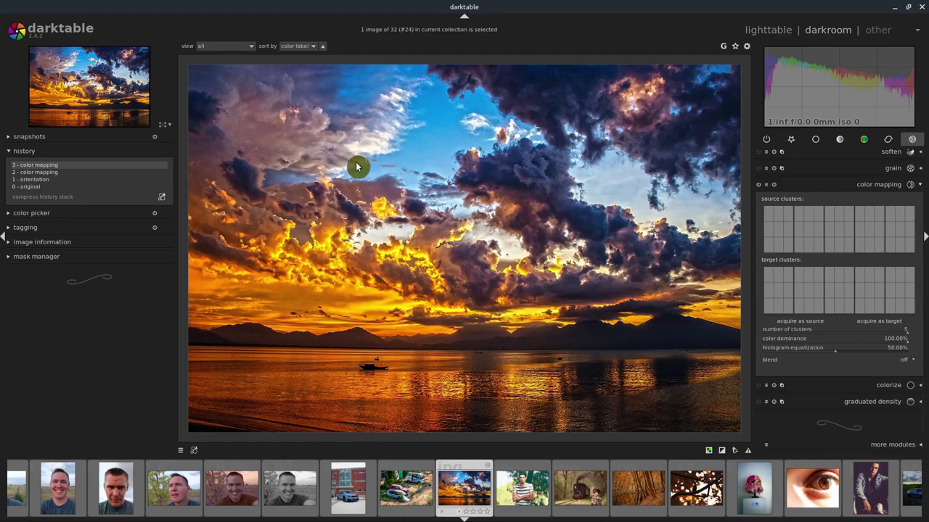
{"action": "left_click", "coordinate": [786, 325]}
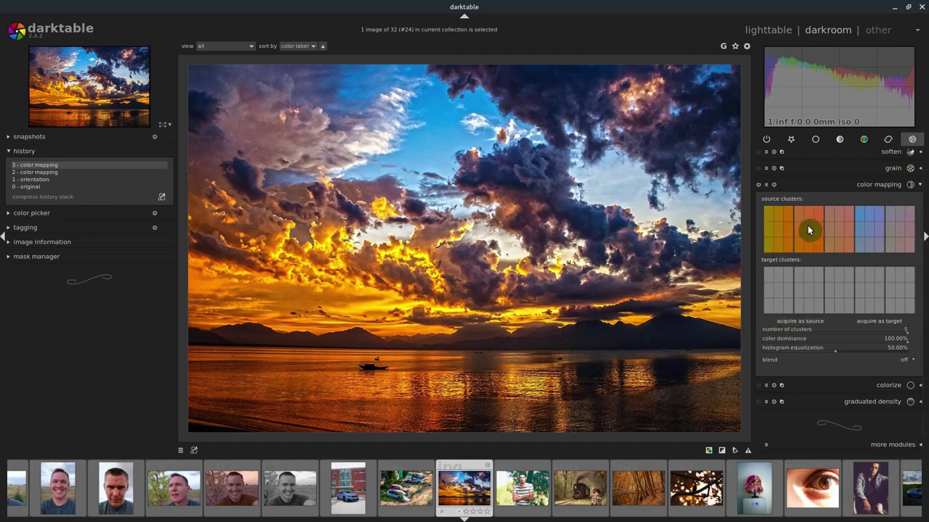
{"action": "scroll", "coordinate": [259, 496], "scroll_direction": "up", "scroll_amount": 10}
{"action": "scroll", "coordinate": [254, 496], "scroll_direction": "up", "scroll_amount": 1}
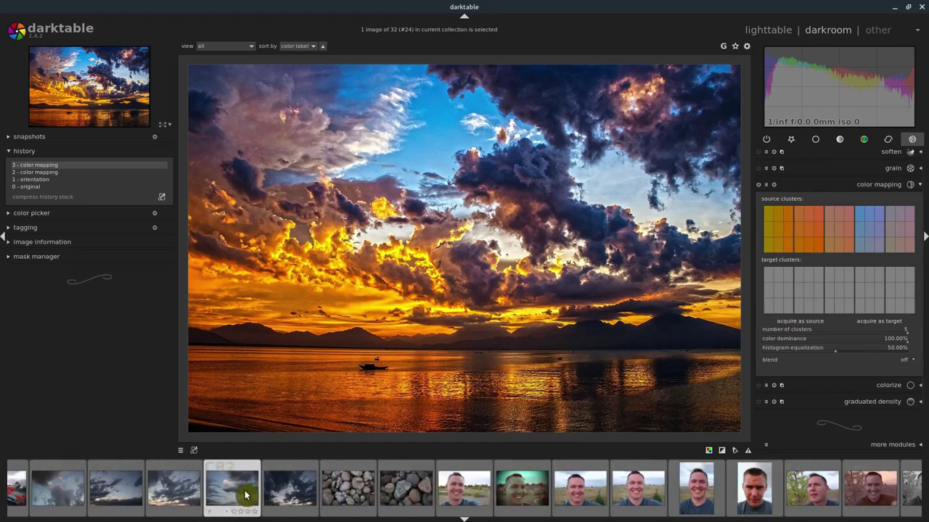
- Open the cloudy sky photo, compress history to remove old color mapping, and acquire it as target
{"action": "left_click", "coordinate": [172, 496]}
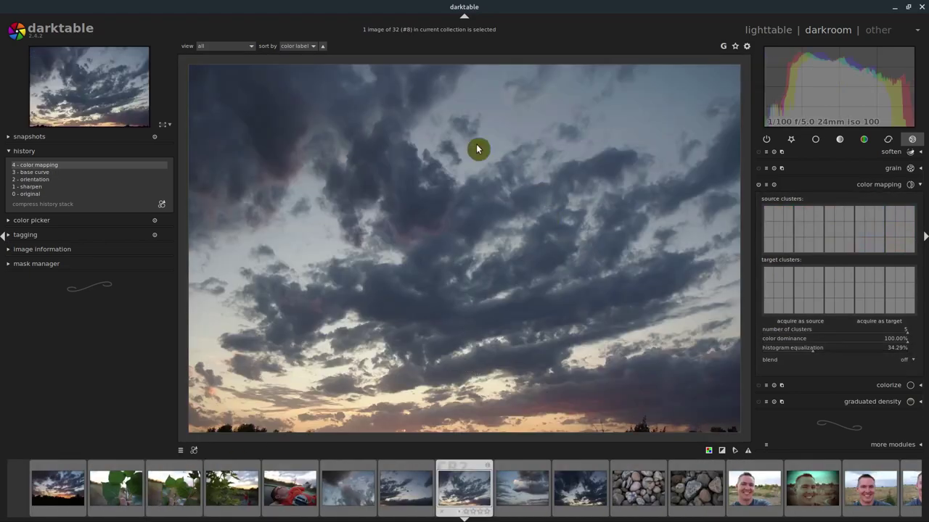
{"action": "left_click", "coordinate": [42, 173]}
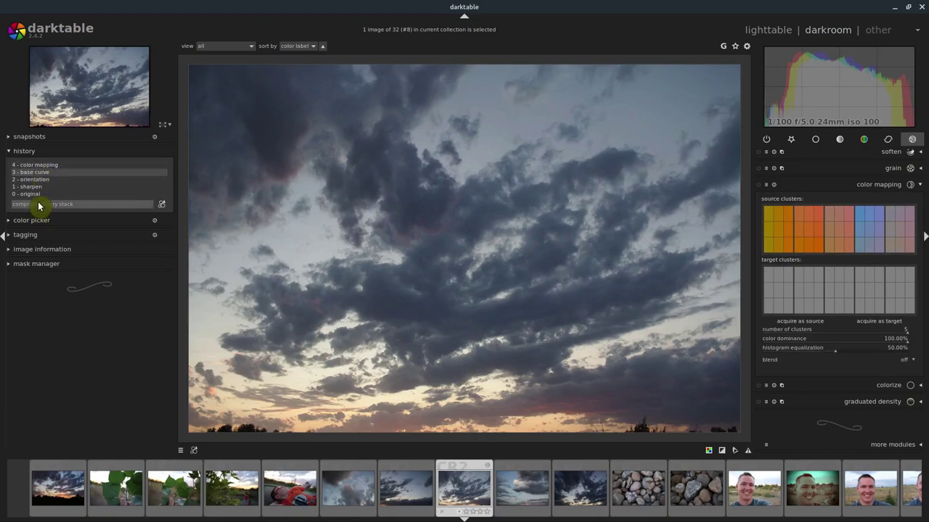
{"action": "left_click", "coordinate": [37, 205]}
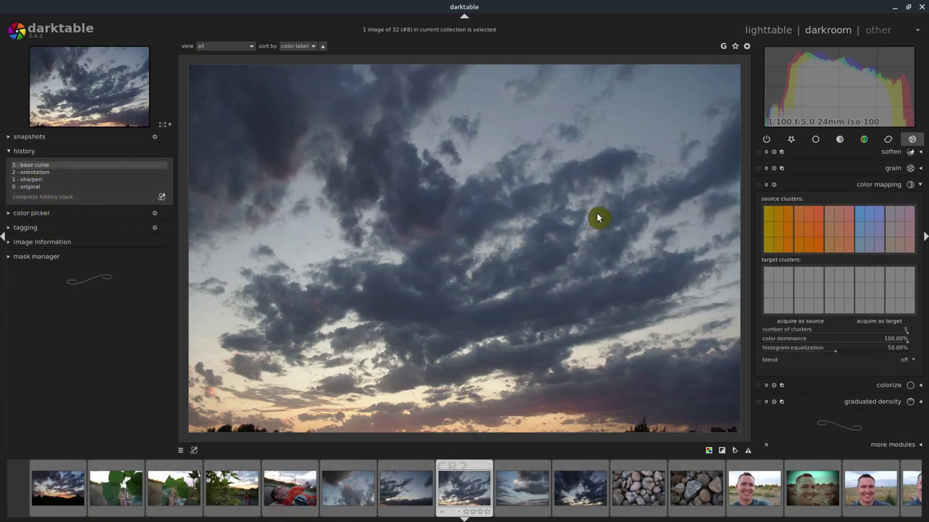
{"action": "left_click", "coordinate": [877, 321]}
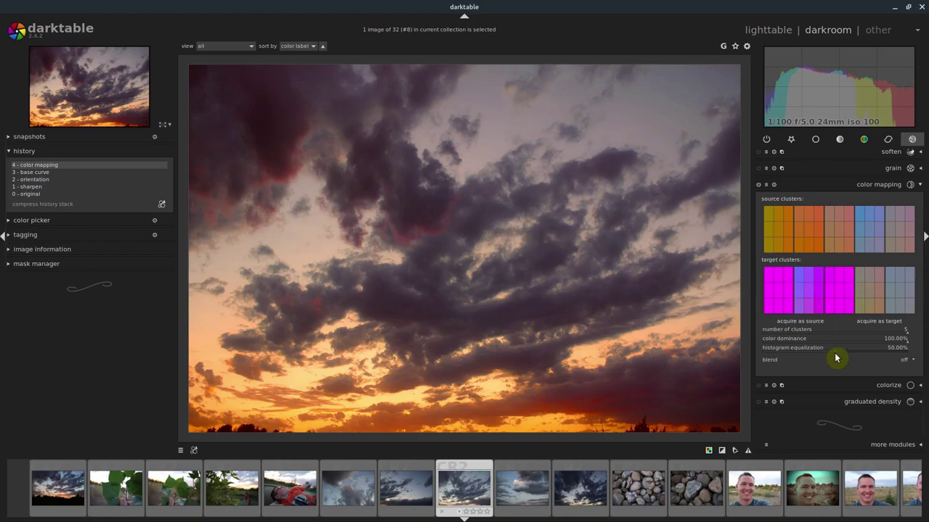
- Lower histogram equalization to 26.57% and try reducing colour dominance before restoring it to full
{"action": "mouse_move", "coordinate": [809, 359]}
{"action": "left_mouse_down"}
{"action": "mouse_move", "coordinate": [879, 354]}
{"action": "mouse_move", "coordinate": [796, 357]}
{"action": "left_mouse_up"}
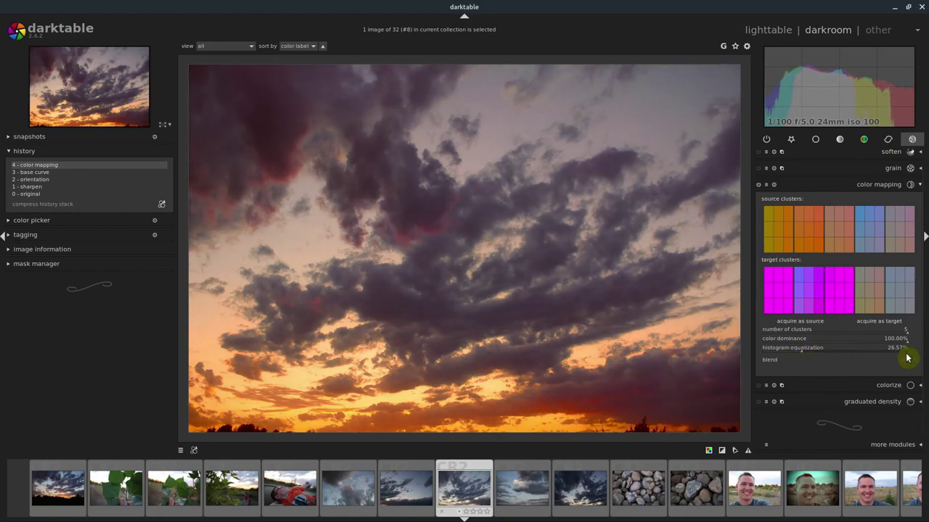
{"action": "left_click_drag", "start_coordinate": [905, 342], "coordinate": [851, 343]}
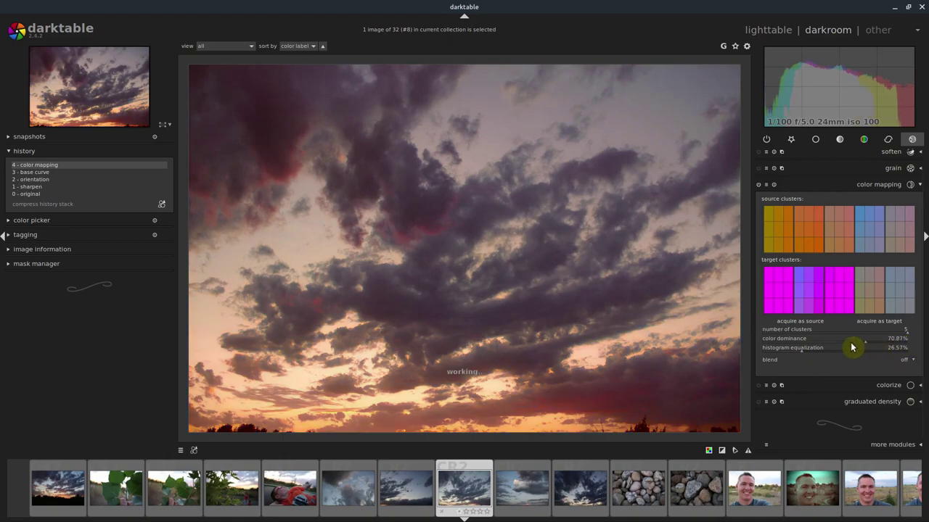
{"action": "left_click_drag", "start_coordinate": [849, 346], "coordinate": [907, 344]}
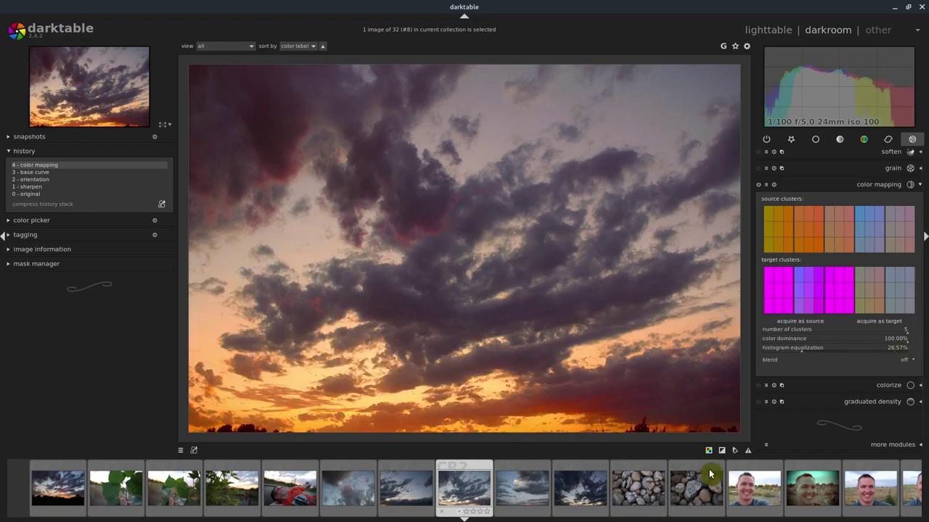
- Compare with the sunset lake source, then toggle color mapping off and on on the cloudy sky
{"action": "scroll", "coordinate": [824, 493], "scroll_direction": "down", "scroll_amount": 8}
{"action": "scroll", "coordinate": [834, 494], "scroll_direction": "down", "scroll_amount": 1}
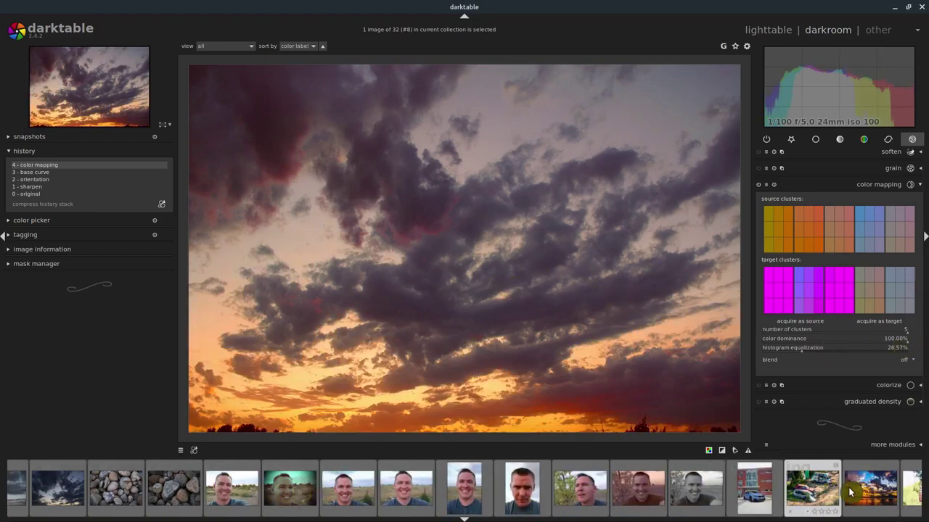
{"action": "left_click", "coordinate": [854, 491]}
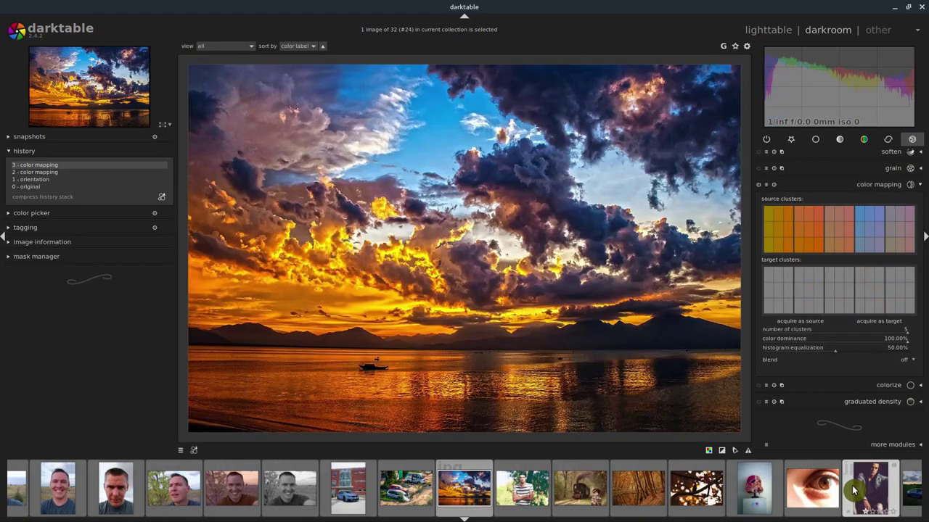
{"action": "scroll", "coordinate": [324, 493], "scroll_direction": "up", "scroll_amount": 6}
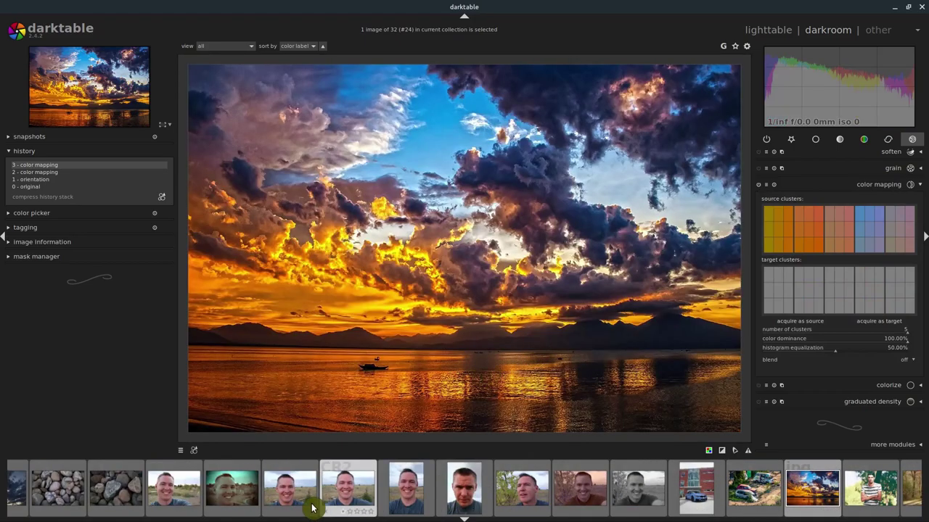
{"action": "scroll", "coordinate": [313, 508], "scroll_direction": "up", "scroll_amount": 5}
{"action": "left_click", "coordinate": [168, 496]}
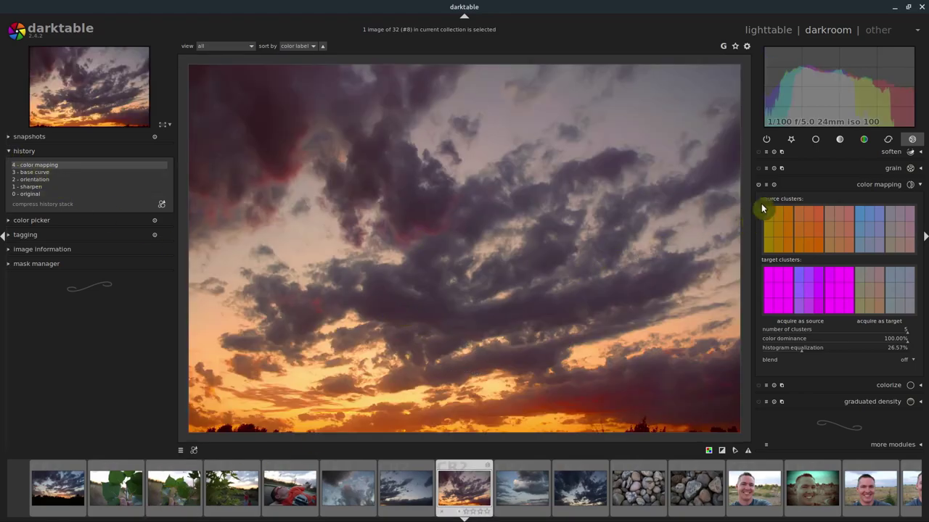
{"action": "left_click", "coordinate": [759, 186]}
{"action": "left_click", "coordinate": [759, 185]}
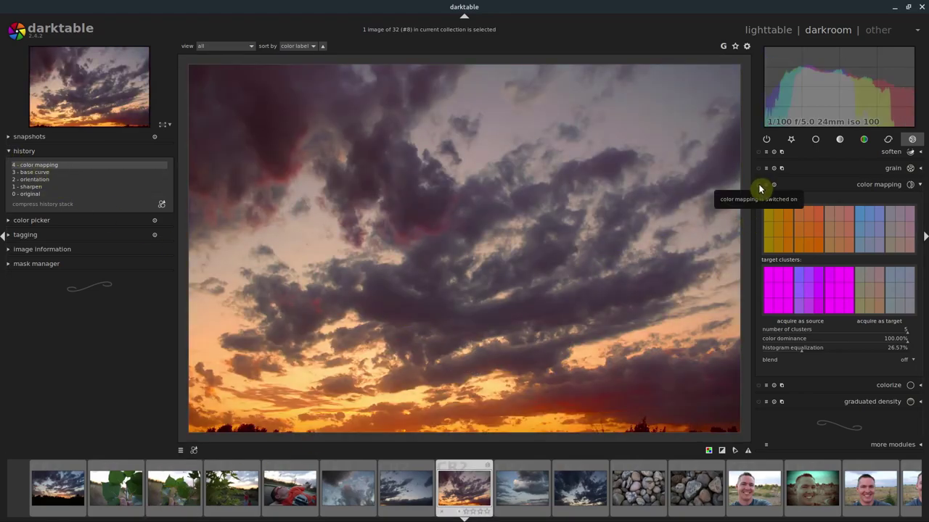
{"action": "left_click", "coordinate": [760, 187]}
{"action": "left_click", "coordinate": [759, 187]}
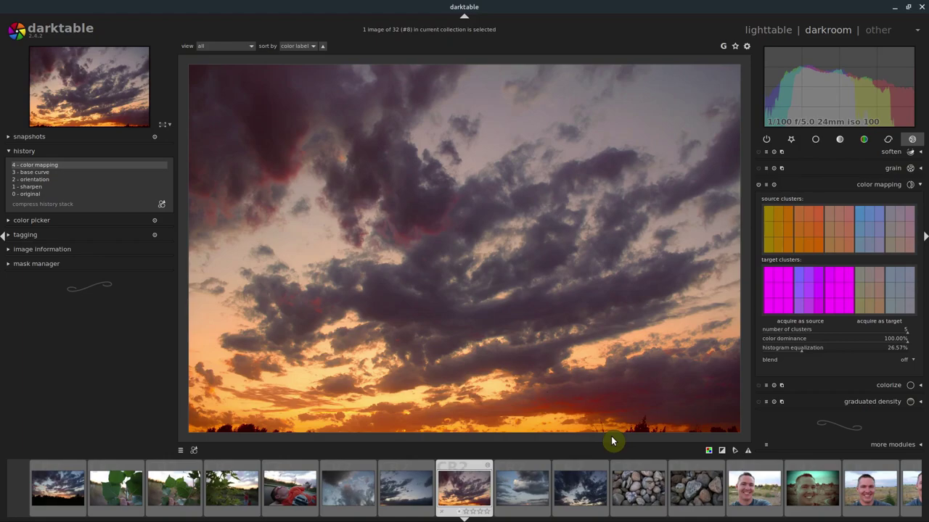
- Open the portrait of the man in the striped shirt from the filmstrip
{"action": "left_click", "coordinate": [871, 185]}
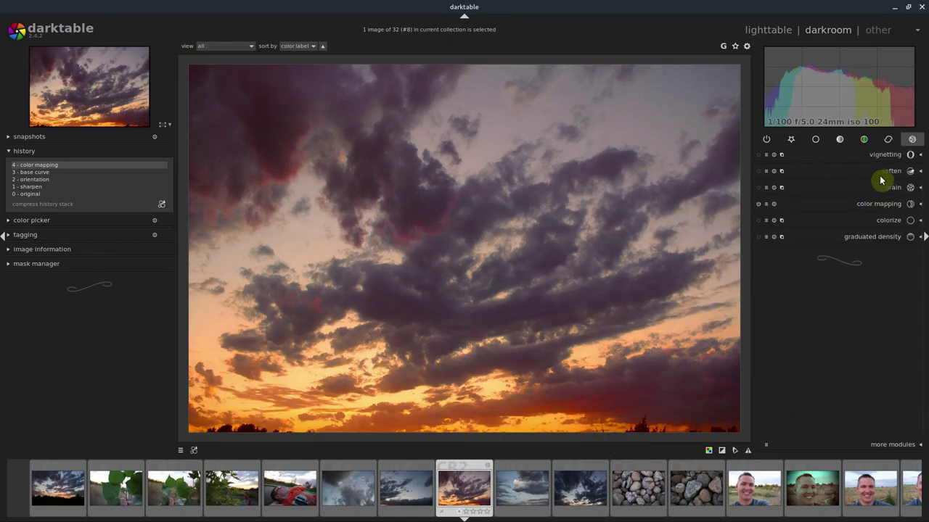
{"action": "left_click", "coordinate": [879, 204]}
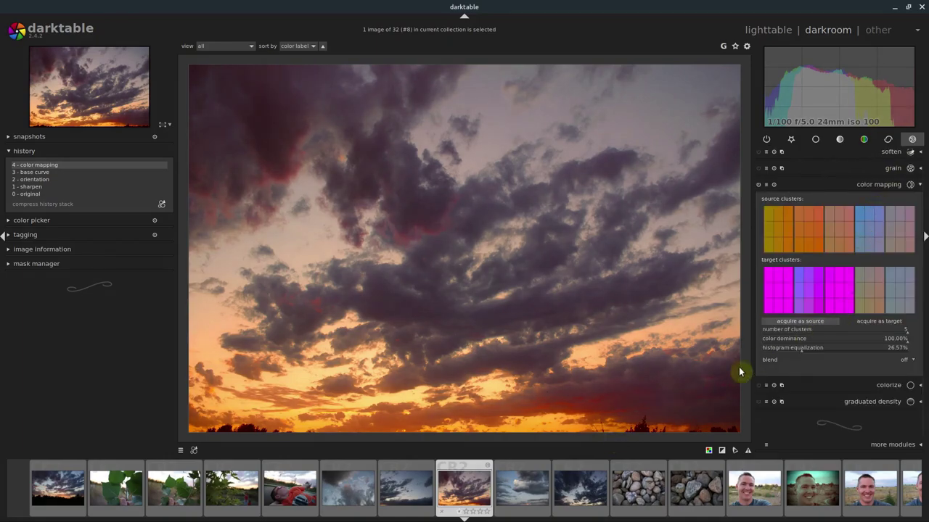
{"action": "left_click", "coordinate": [643, 497]}
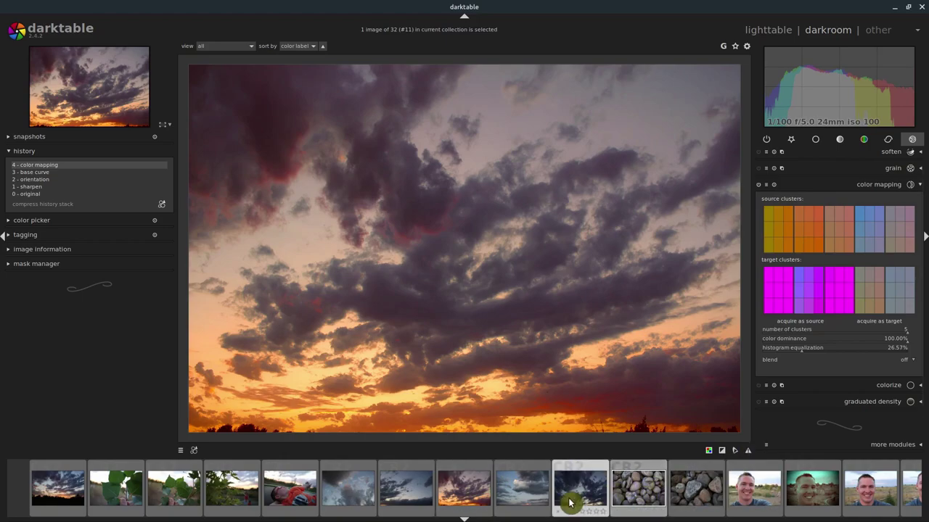
{"action": "scroll", "coordinate": [769, 487], "scroll_direction": "down", "scroll_amount": 2}
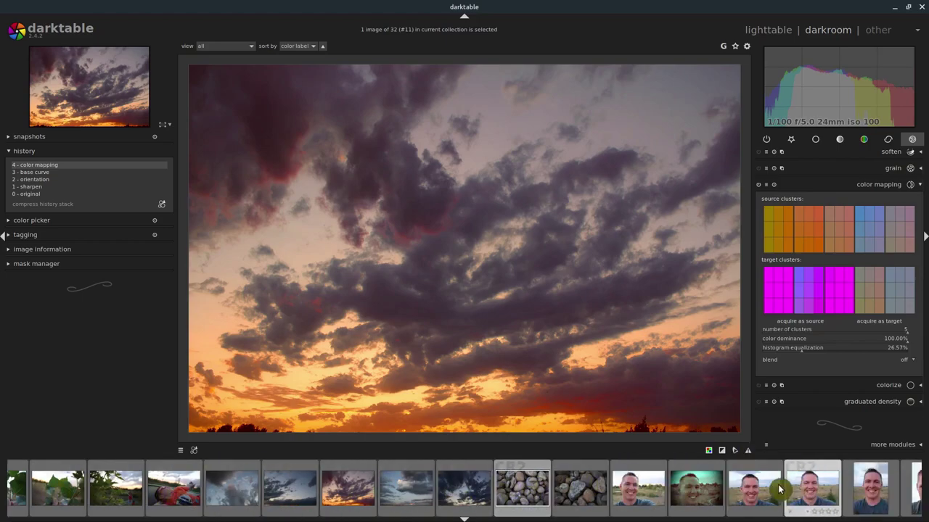
{"action": "scroll", "coordinate": [723, 486], "scroll_direction": "down", "scroll_amount": 8}
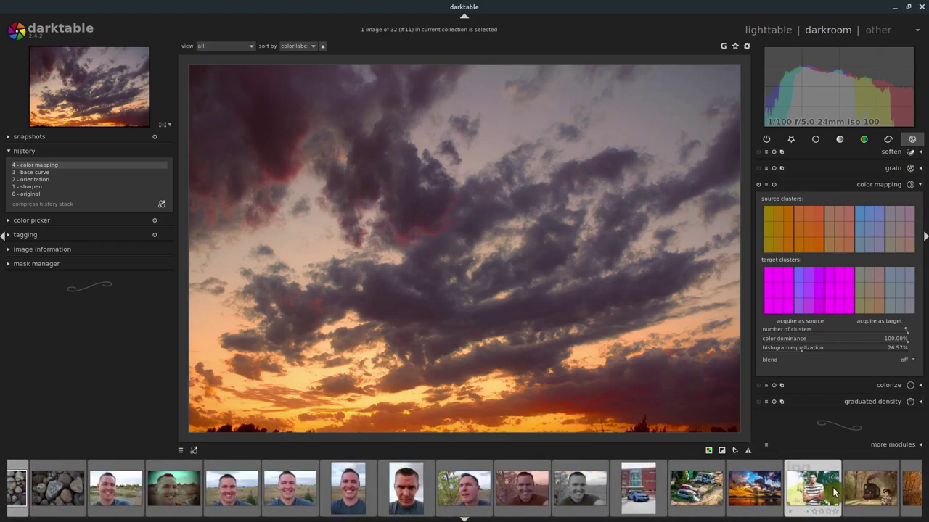
{"action": "left_click", "coordinate": [829, 496]}
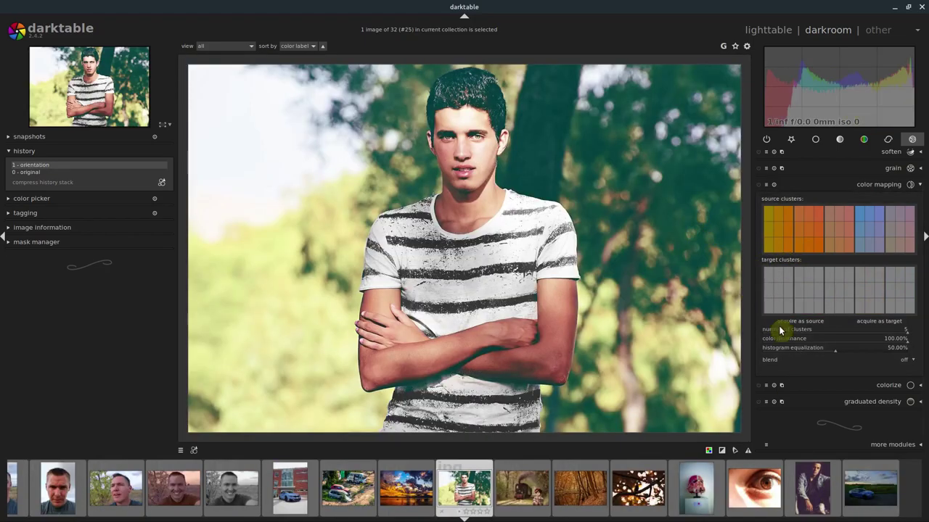
- Acquire the portrait's colours as color mapping source and collapse the module
{"action": "left_click", "coordinate": [785, 326]}
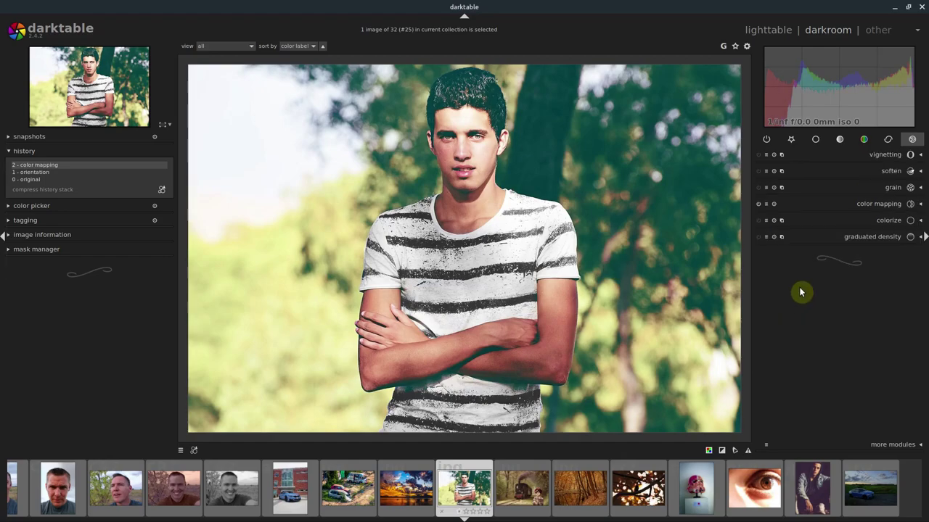
{"action": "left_click", "coordinate": [870, 204]}
{"action": "left_click", "coordinate": [876, 187]}
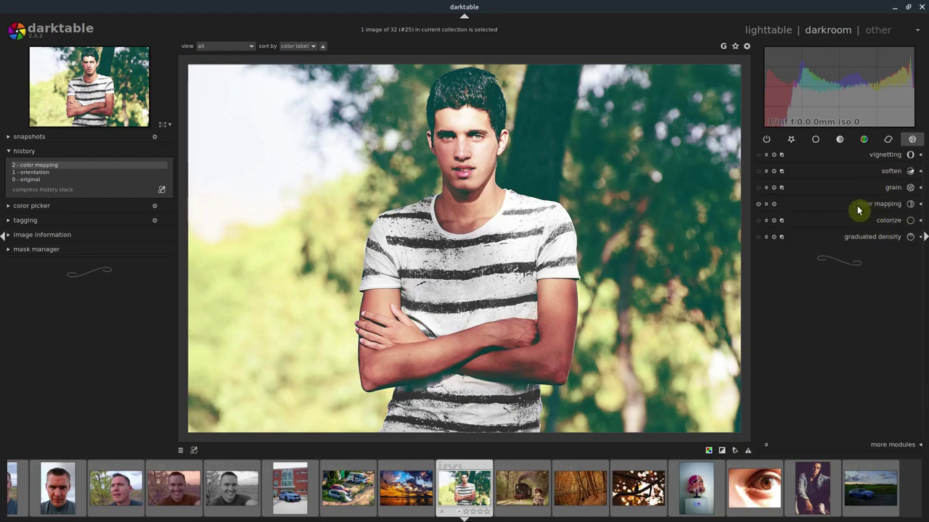